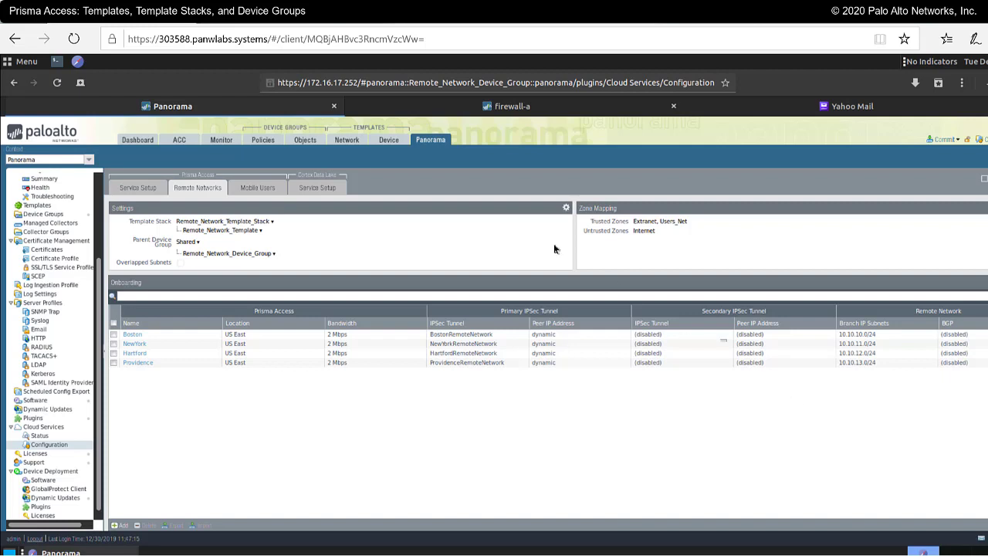
Step: Reload the Prisma Access configuration page and list the four templates and three template stacks
click(437, 143)
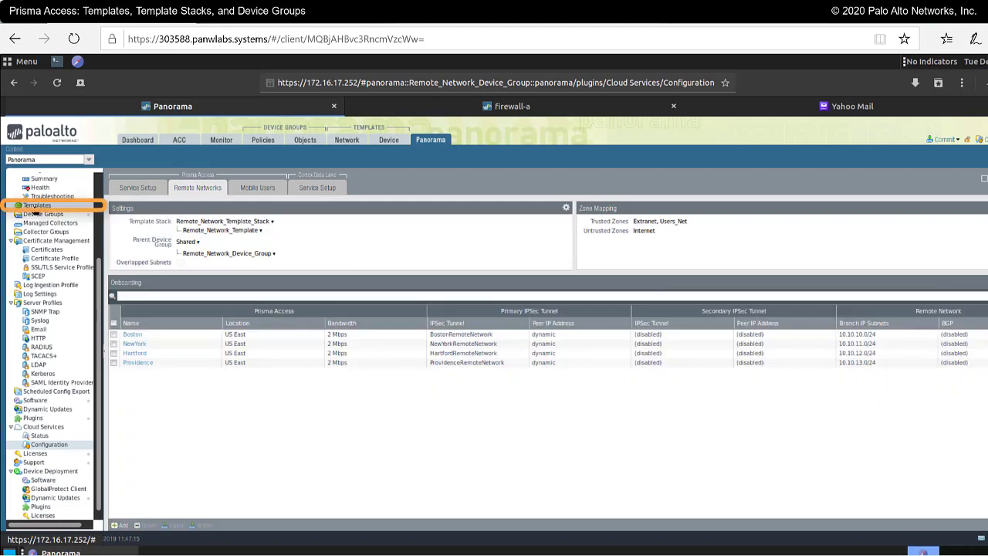
click(35, 207)
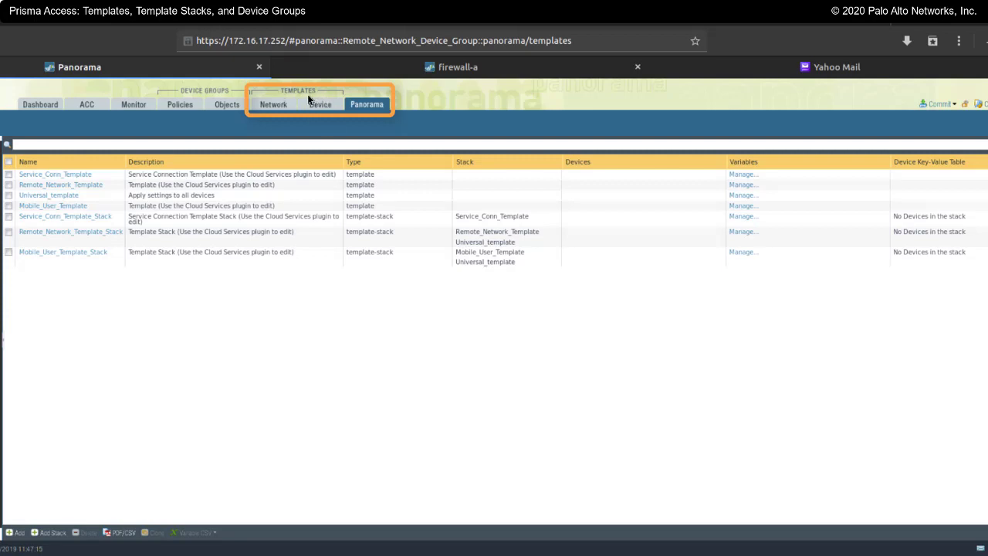
click(281, 108)
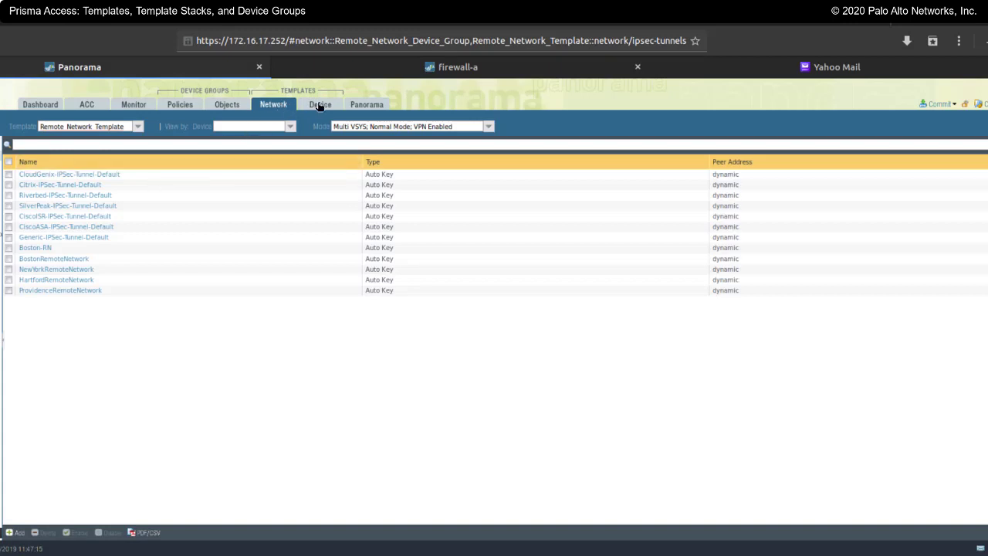
click(320, 106)
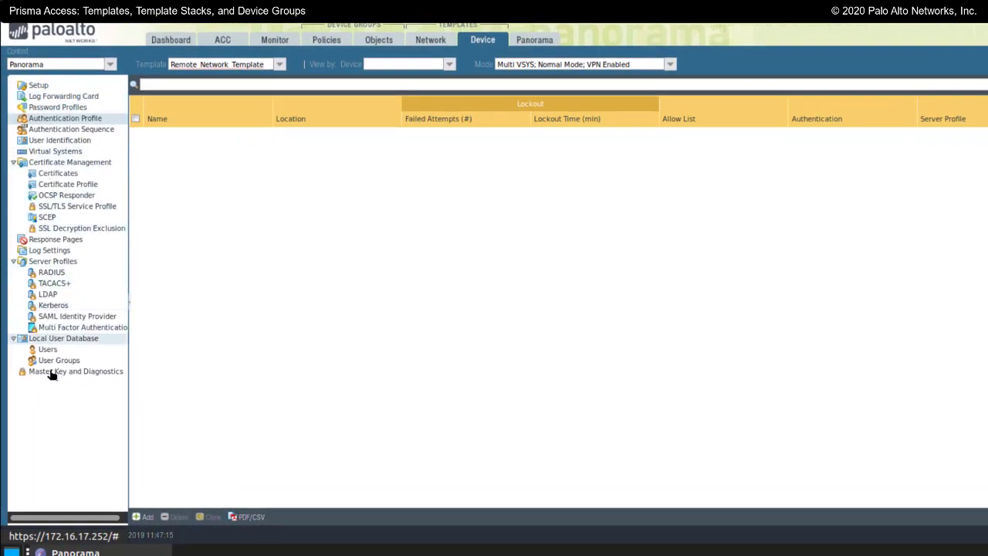
click(437, 44)
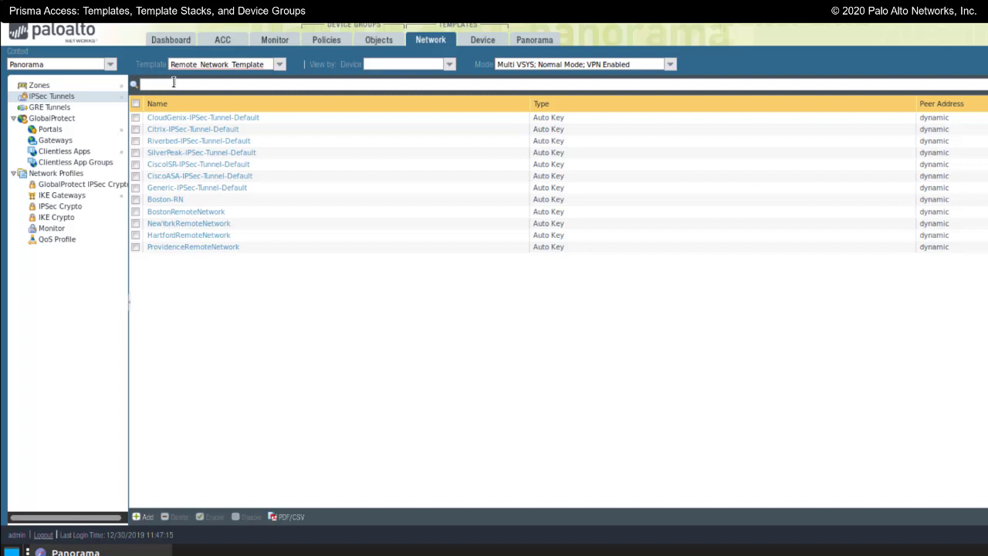
click(281, 66)
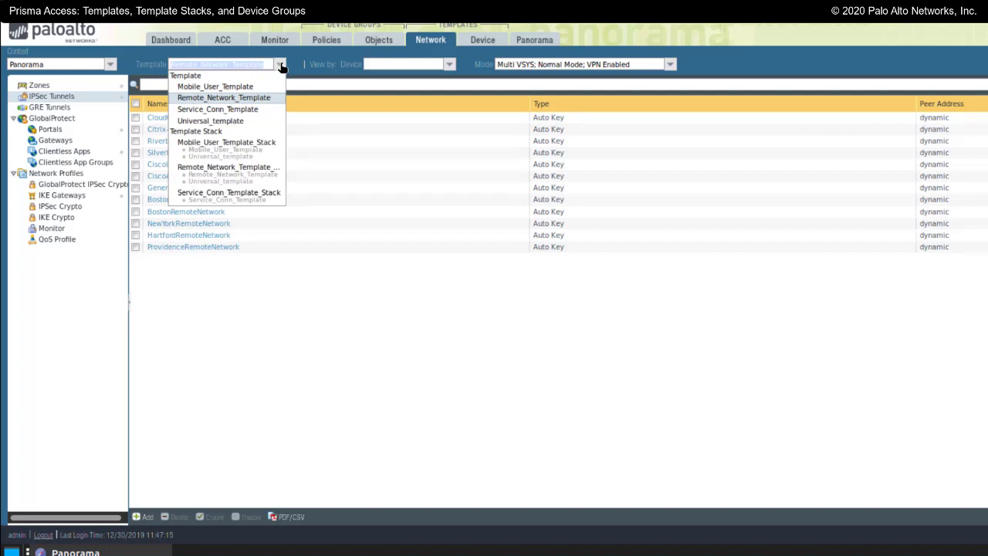
click(531, 43)
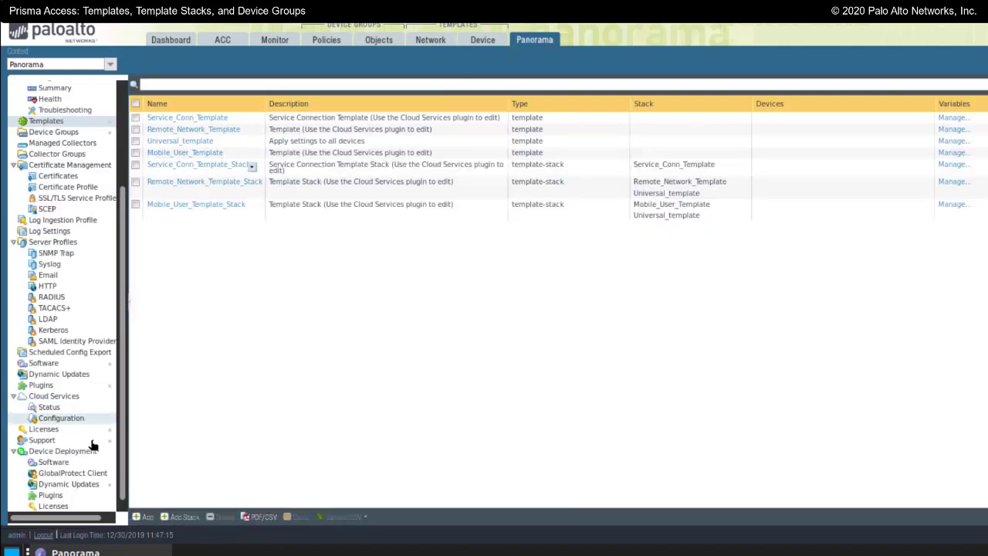
click(147, 517)
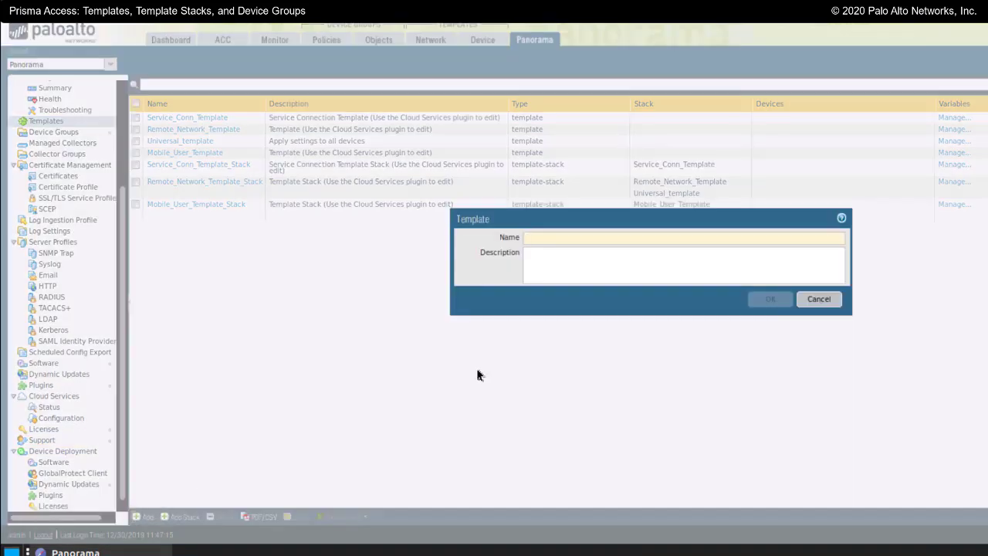
click(829, 302)
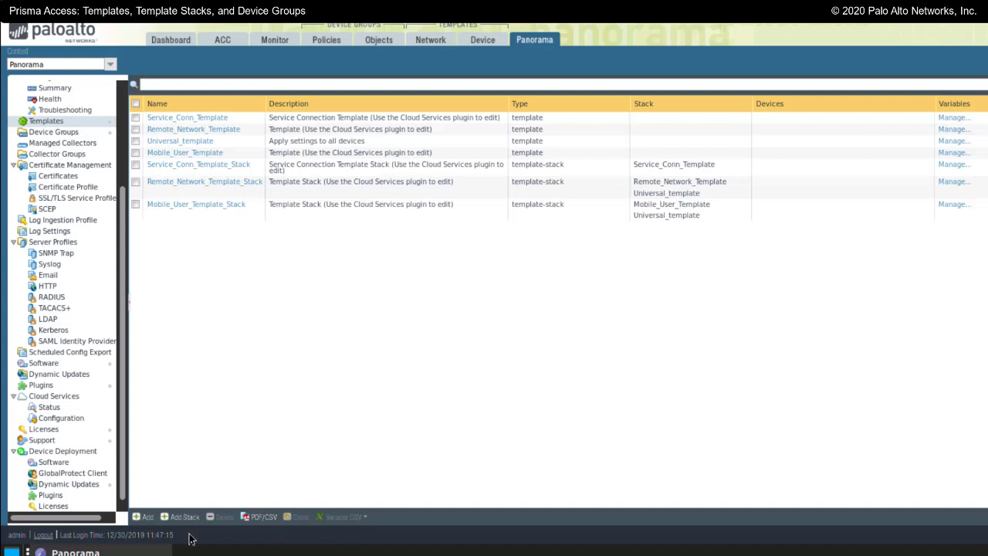
click(146, 518)
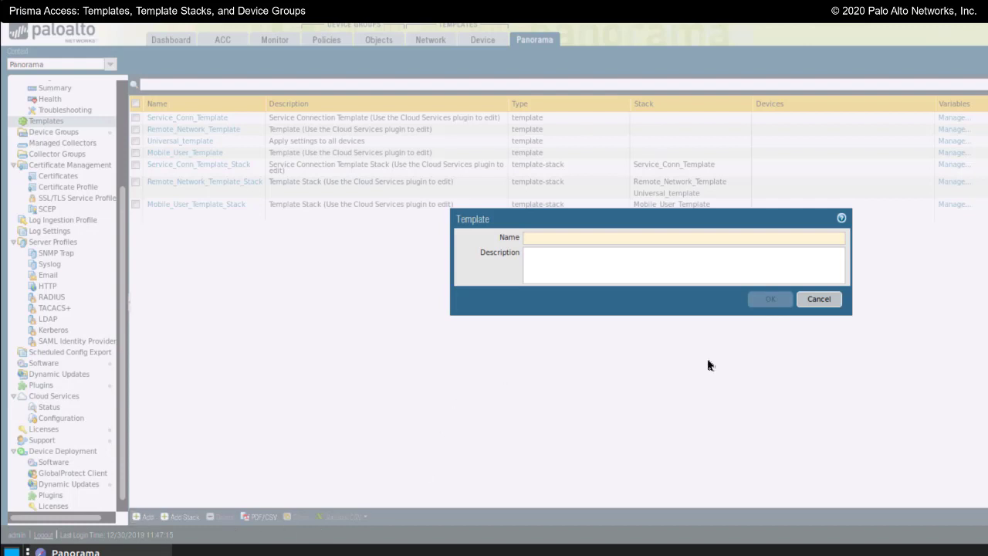
click(821, 299)
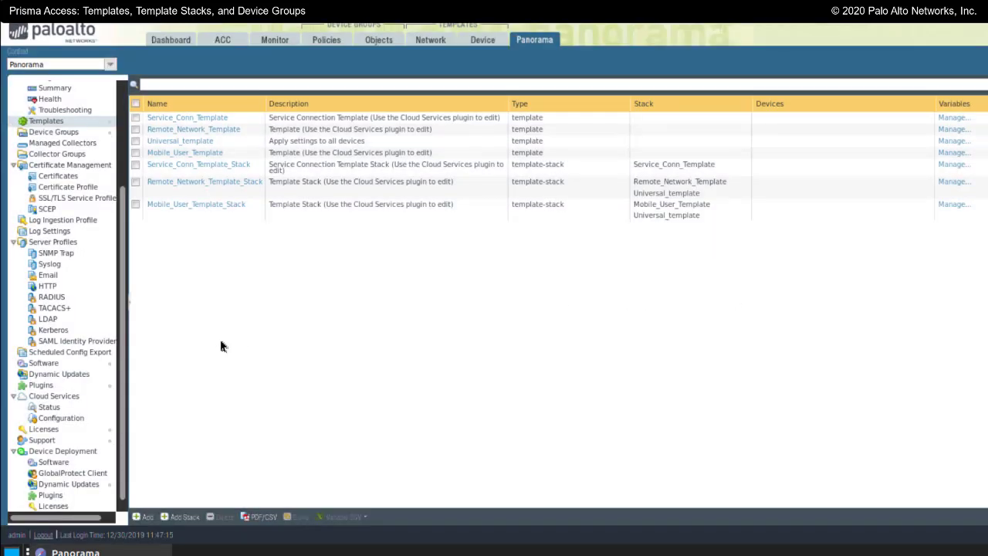
Step: Open the Service Setup settings showing Service_Conn_Template_Stack with only Service_Conn_Template
click(59, 420)
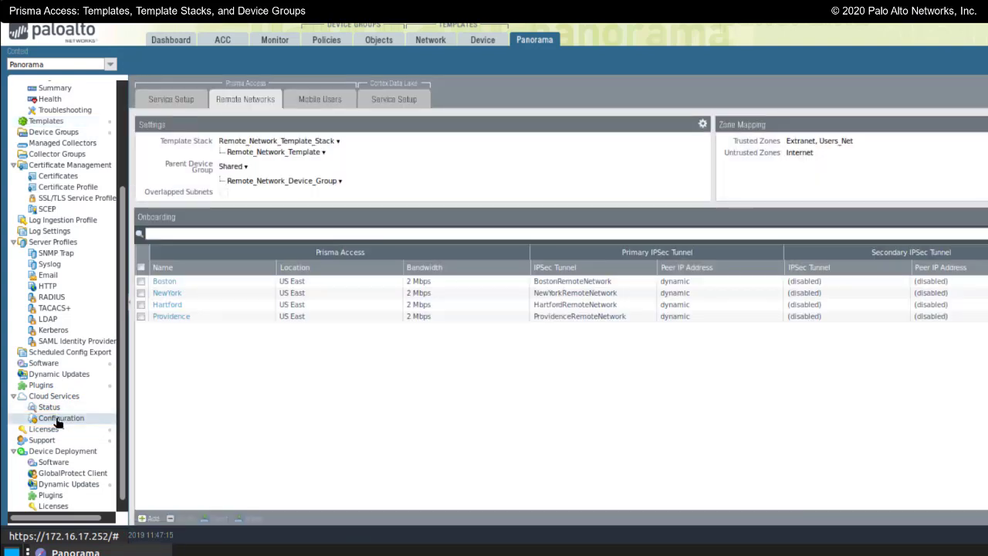
click(187, 103)
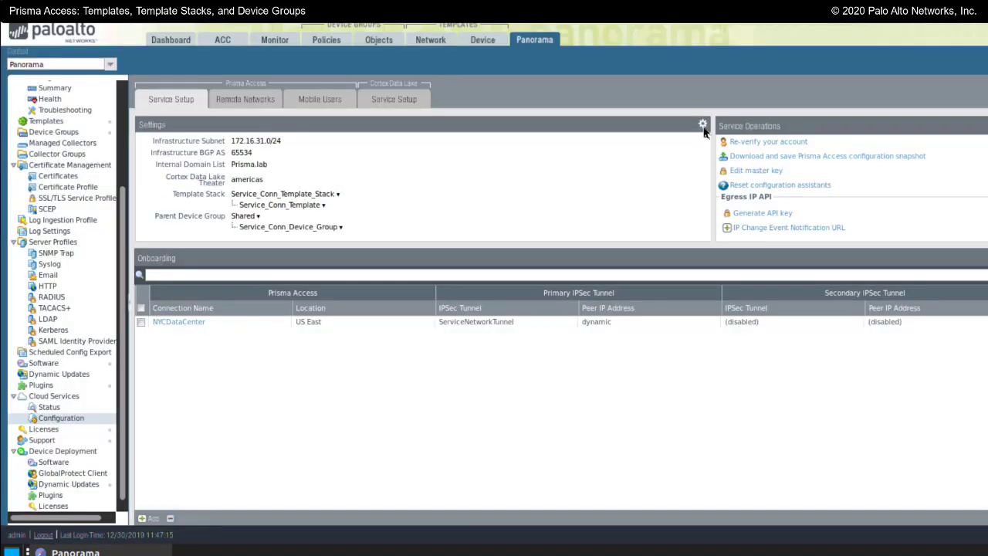
click(704, 129)
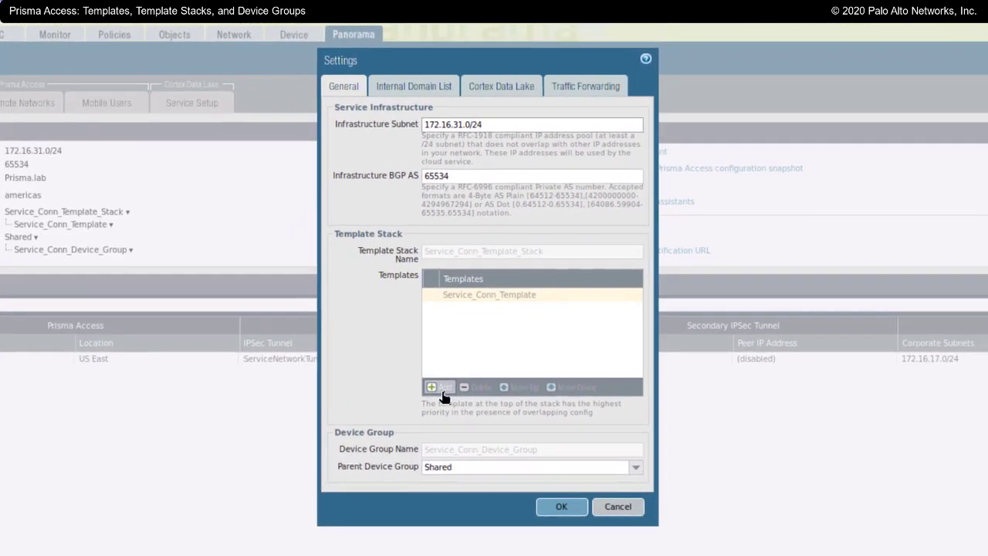
Step: Add Universal_template below Service_Conn_Template in Service_Conn_Template_Stack and save the settings
click(437, 388)
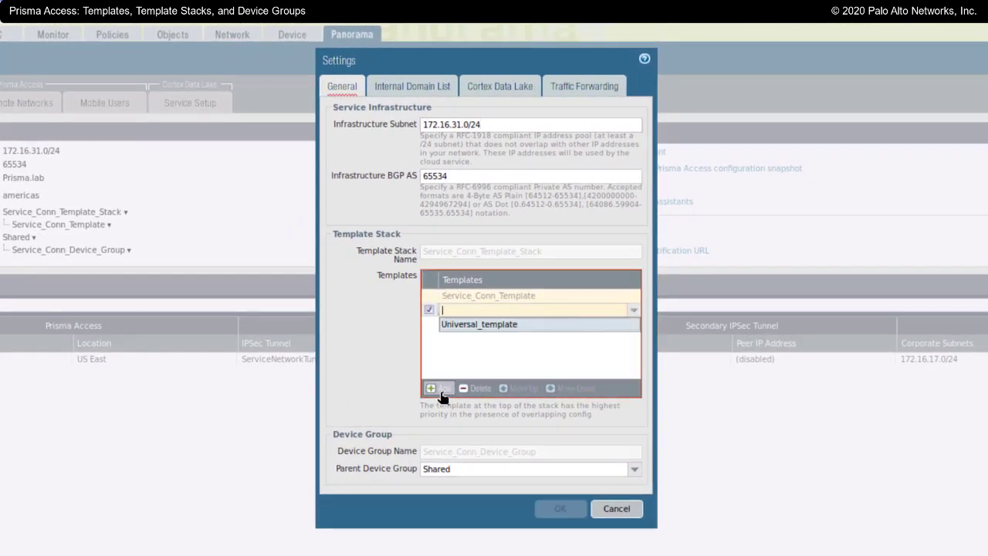
click(479, 324)
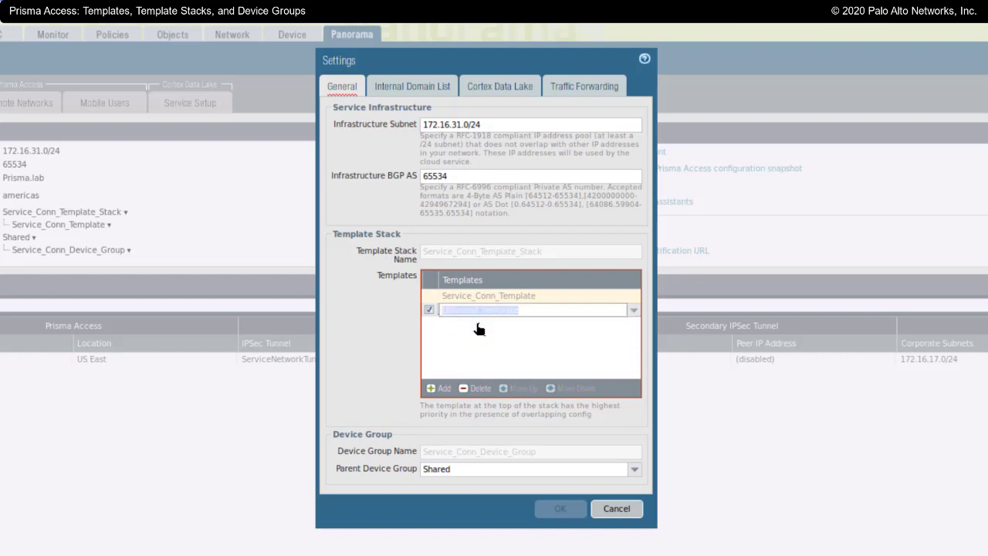
click(365, 411)
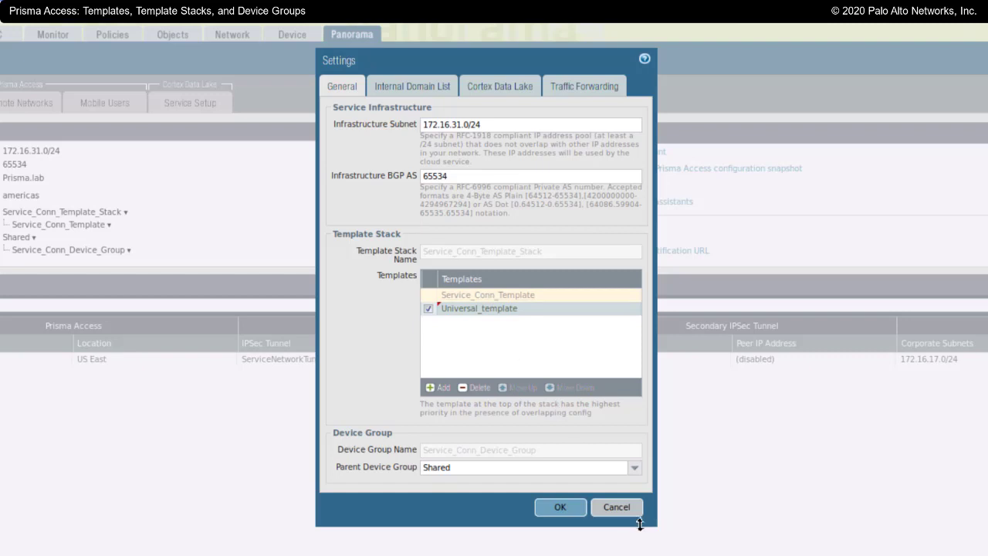
click(559, 507)
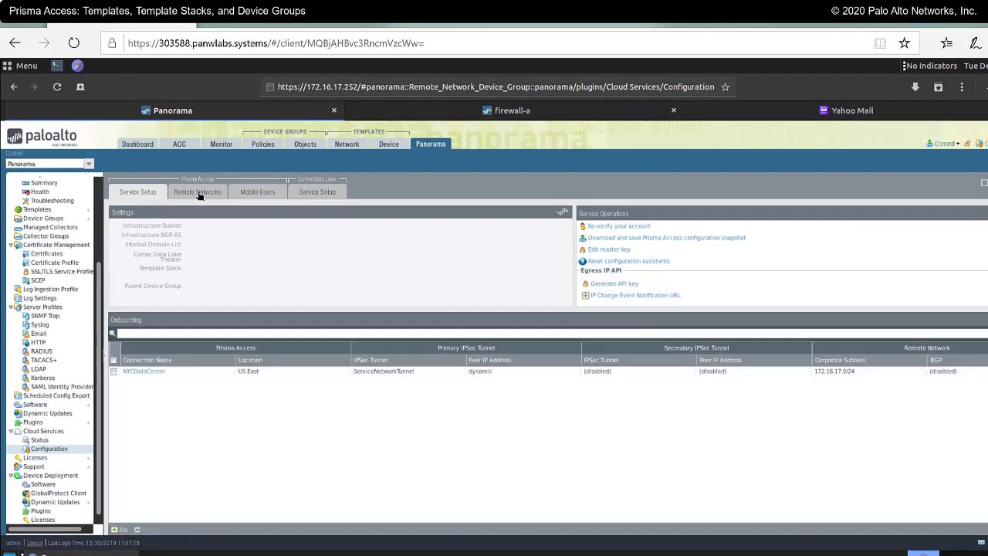
Step: Review the Remote Networks template stack settings and close them without changes
click(198, 192)
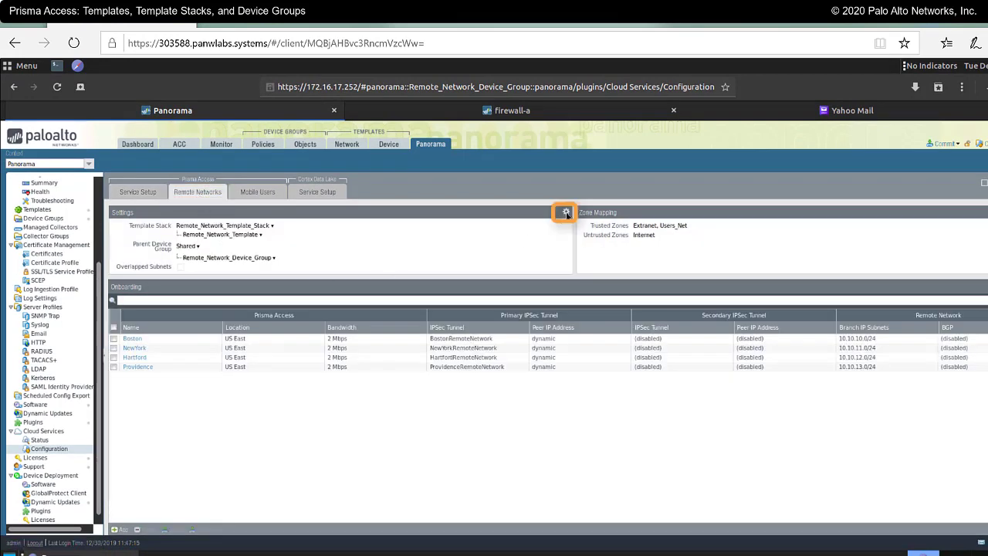
click(566, 212)
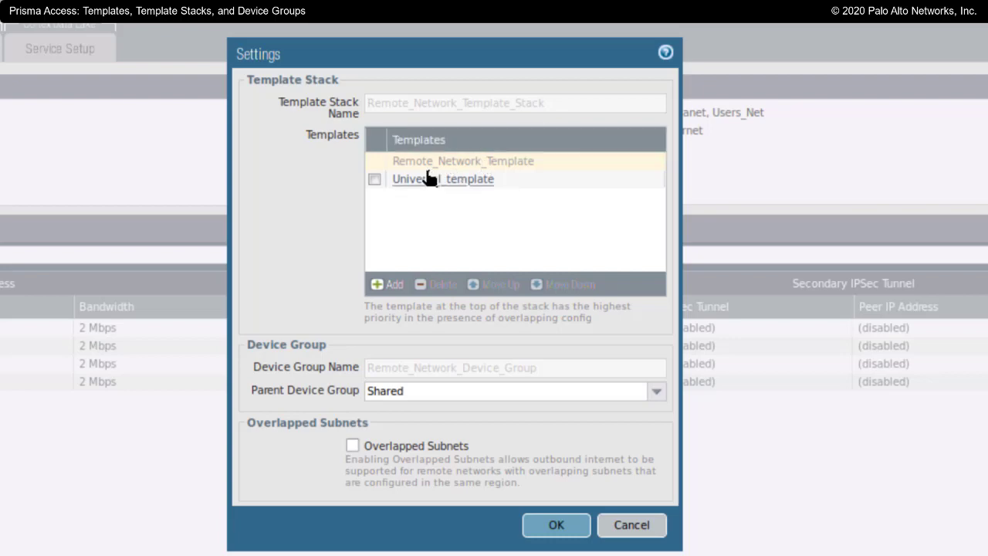
click(640, 526)
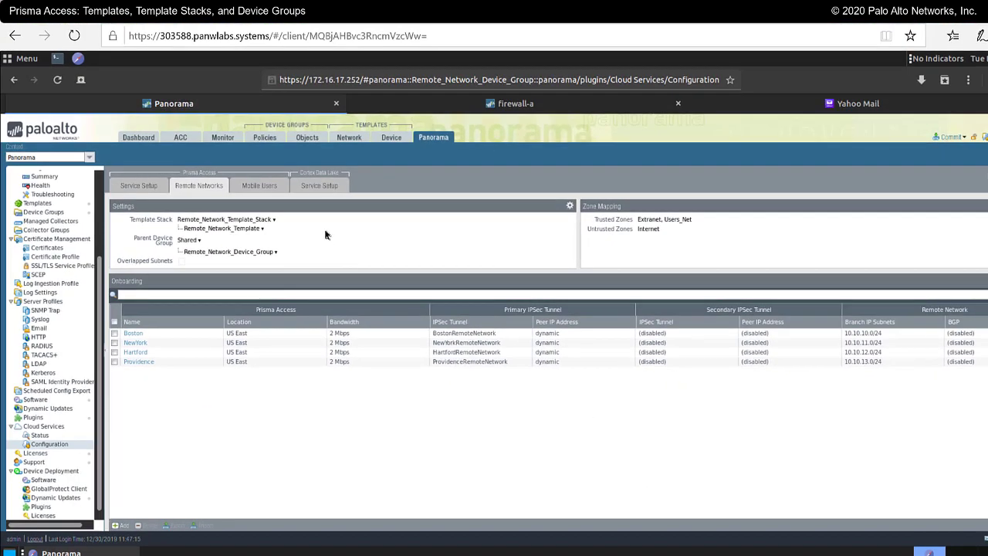
Step: Inspect Mobile_User_Template_Stack settings, discard an empty template row, cancel, and reload the page
click(253, 186)
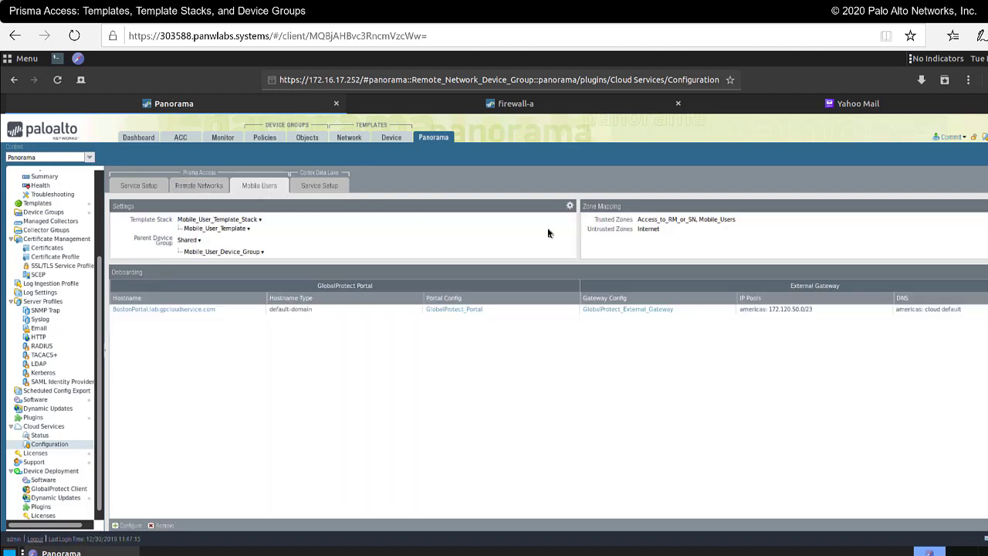
click(570, 207)
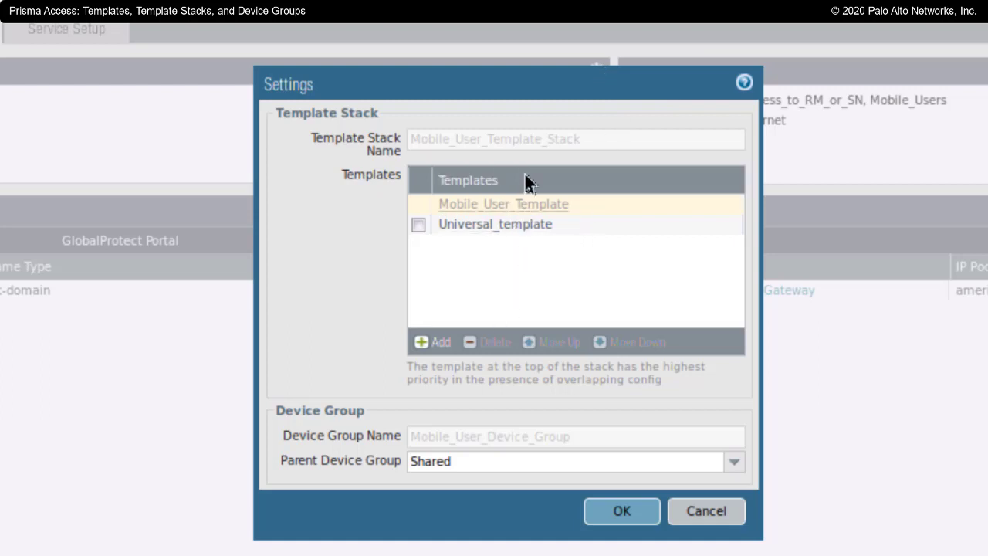
click(445, 354)
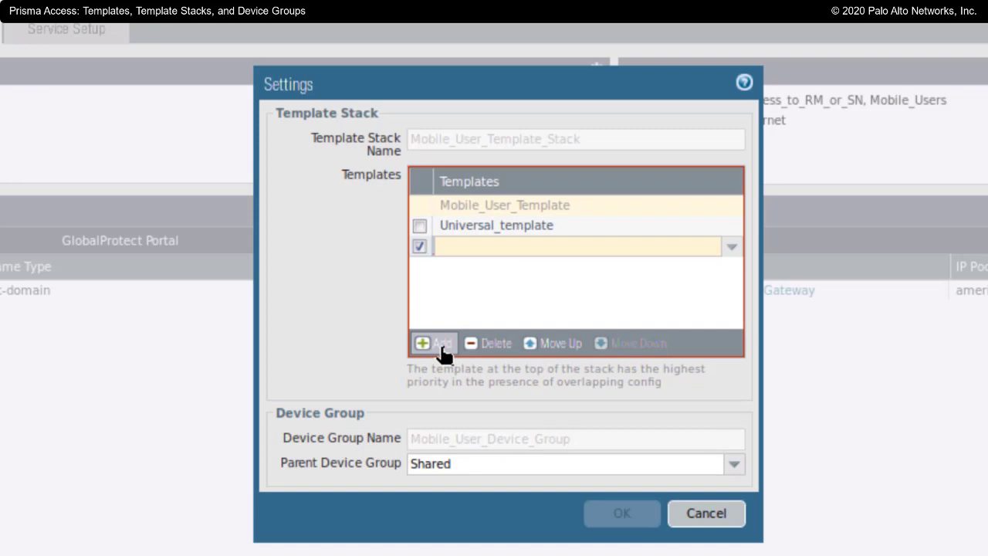
click(707, 515)
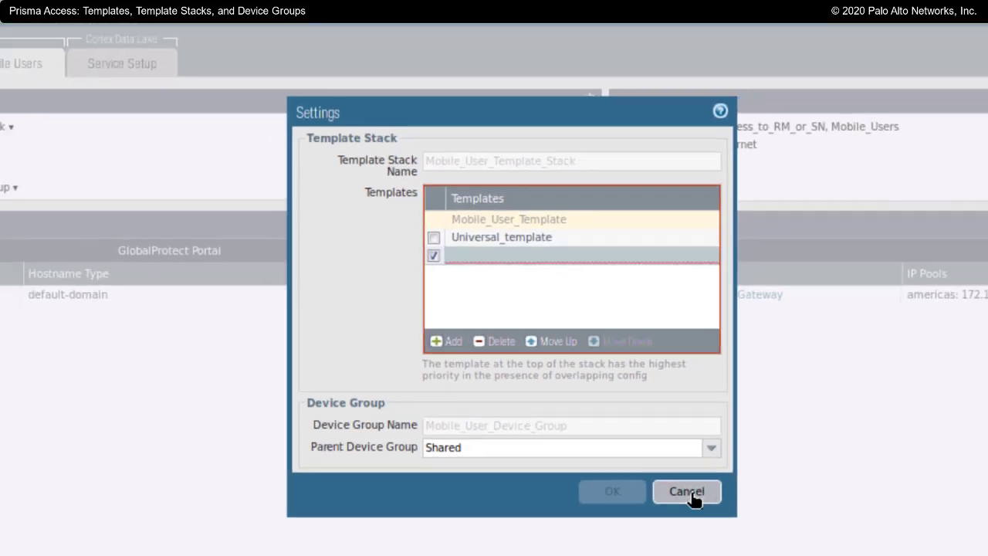
click(691, 494)
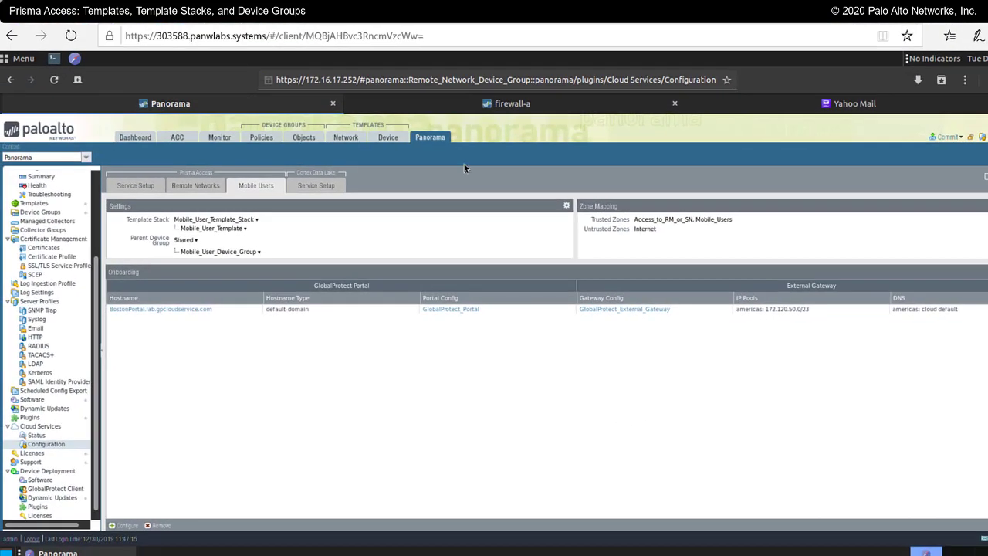
click(433, 139)
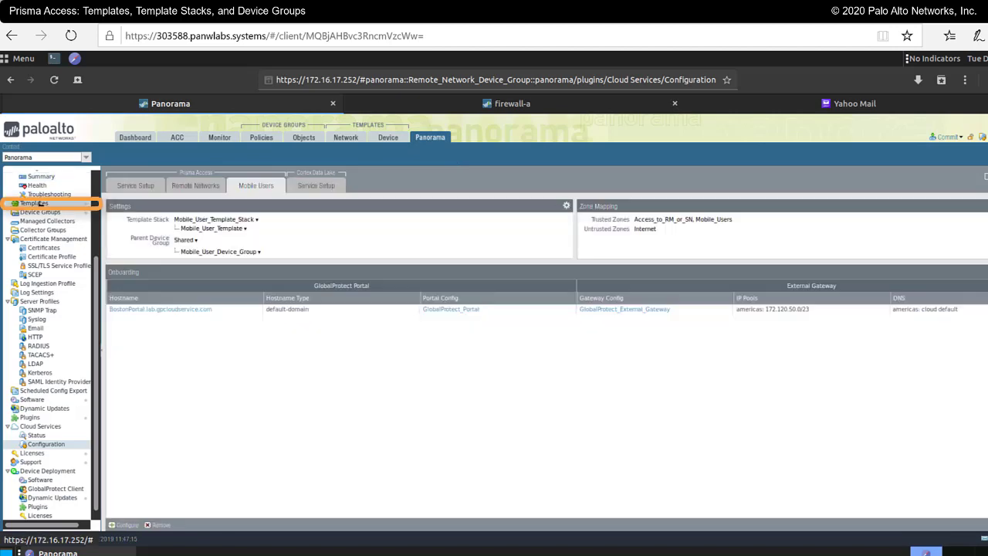
Step: Verify Remote_Network_Template_Stack holds Remote_Network_Template and Universal_template, then return to Cloud Services Configuration
click(41, 202)
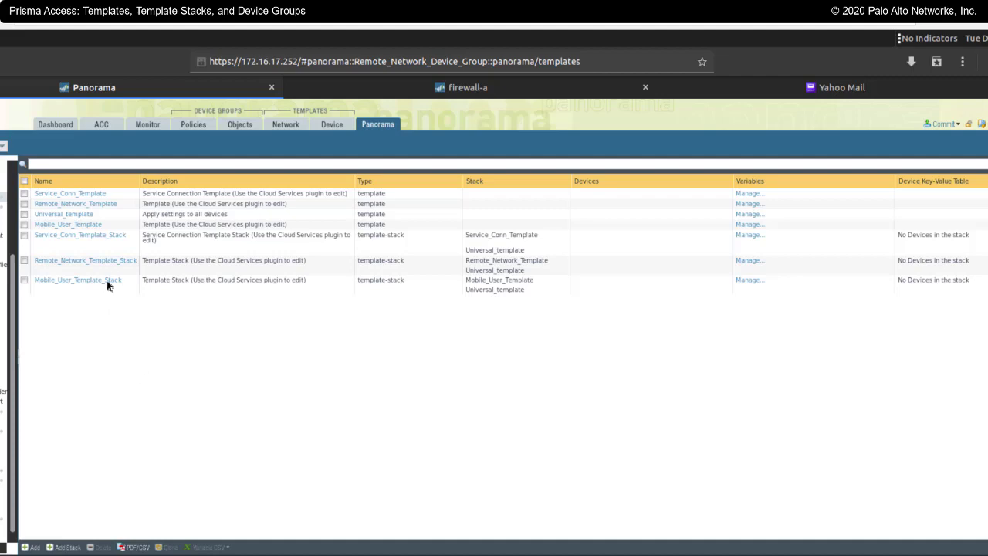
click(121, 264)
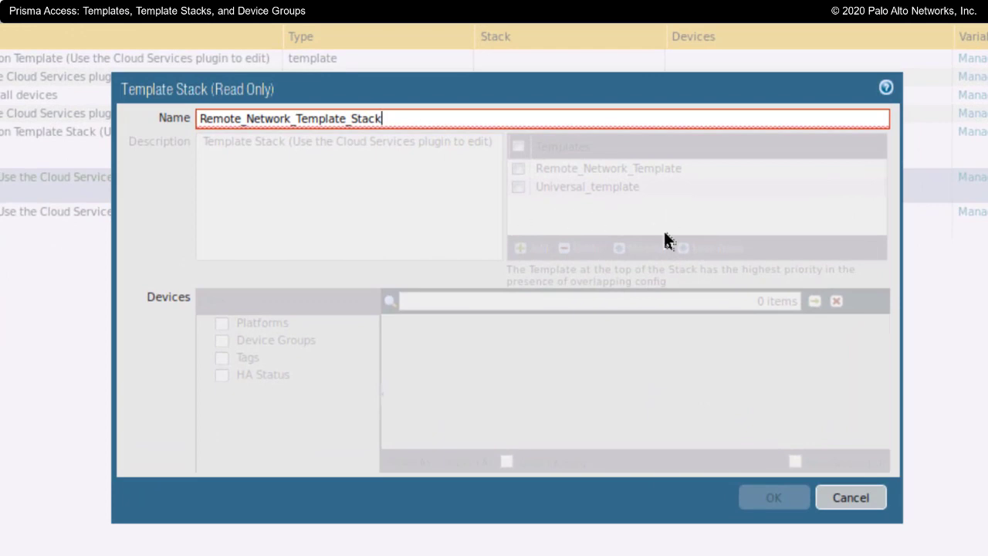
click(872, 498)
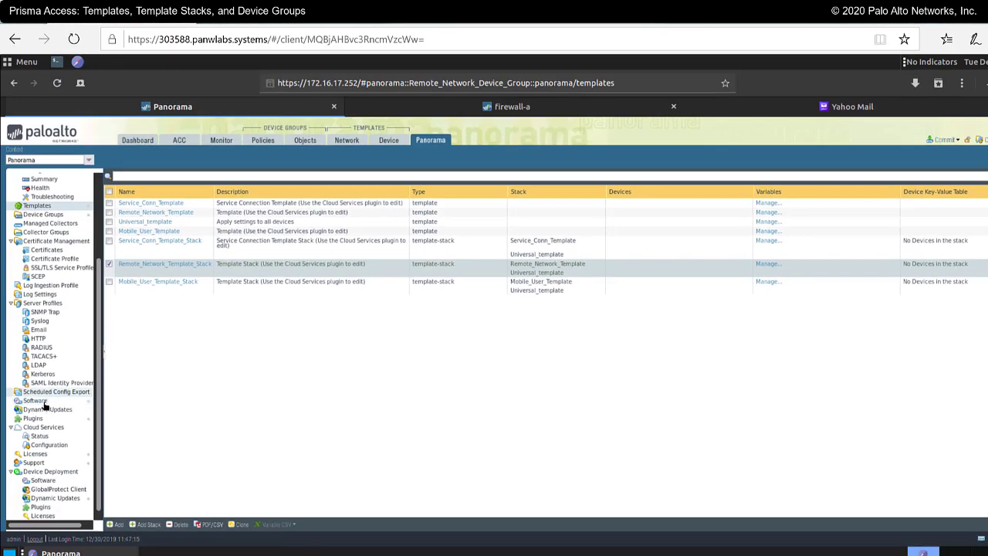
click(50, 445)
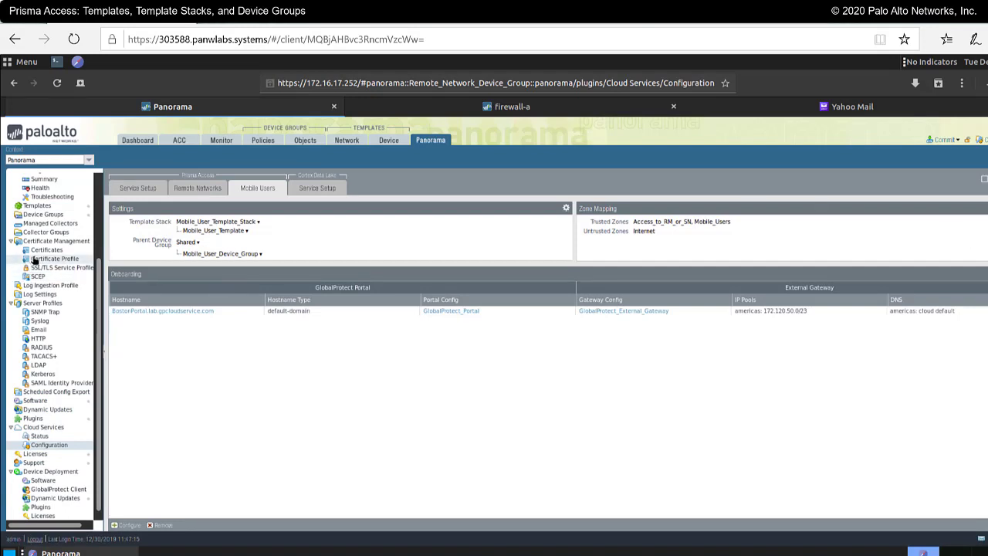
click(47, 207)
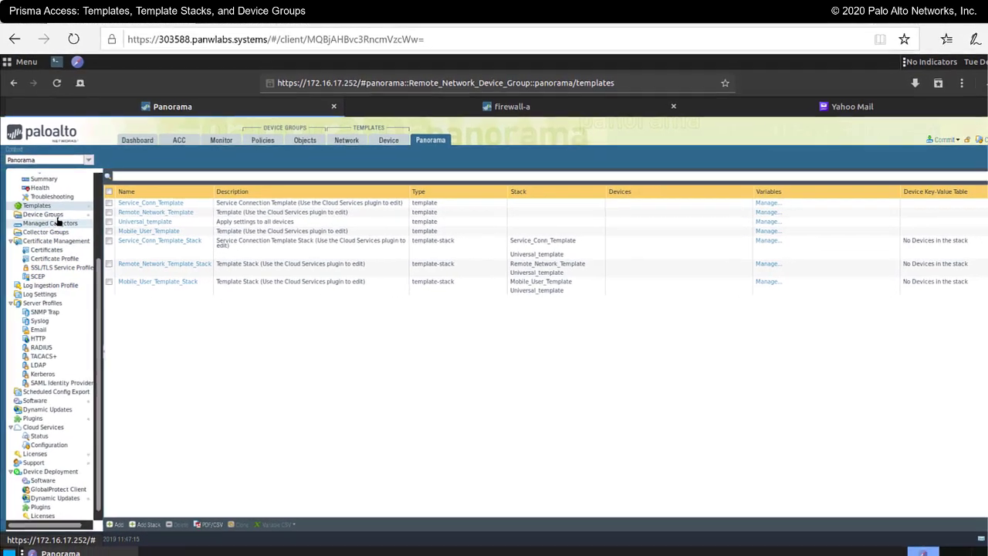
Step: List the three Prisma Access device groups under Shared and open the Name column menu
click(57, 216)
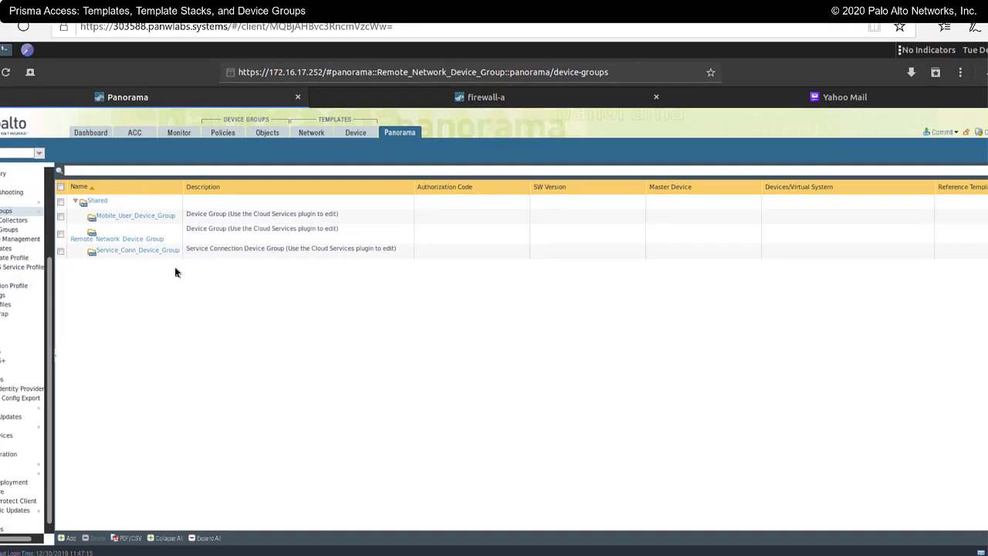
click(146, 187)
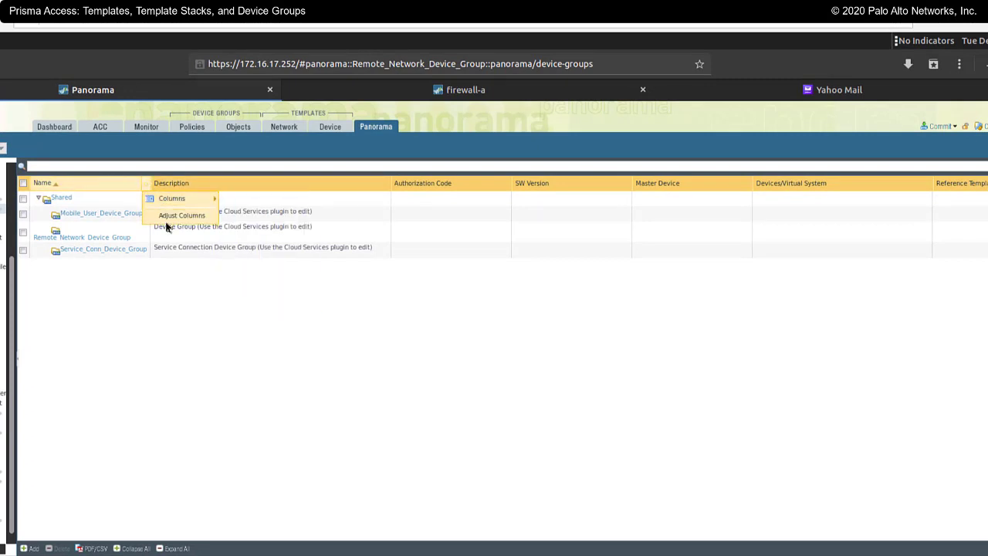
Step: Fit the device group columns to their contents, then view Remote_Network_Device_Group's empty Addresses list
click(170, 217)
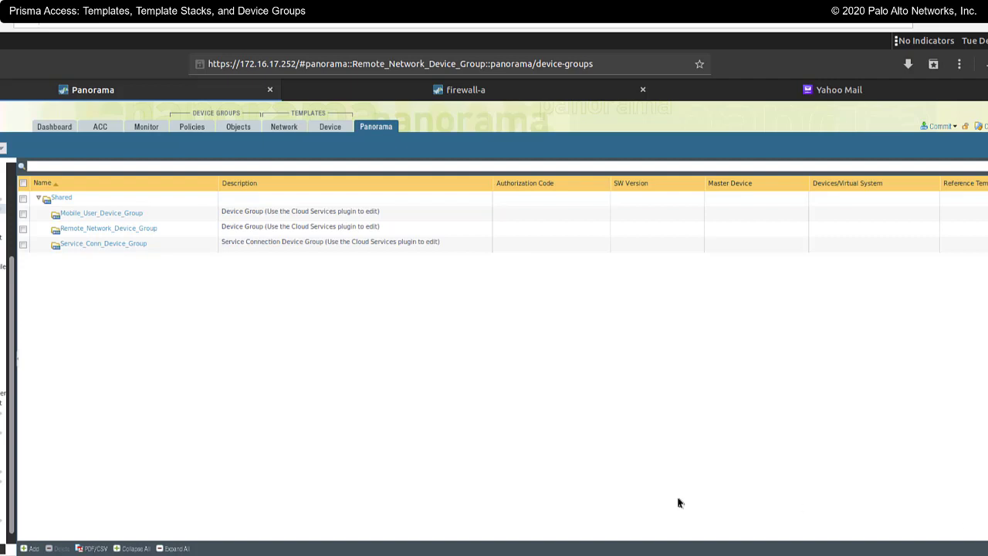
click(243, 128)
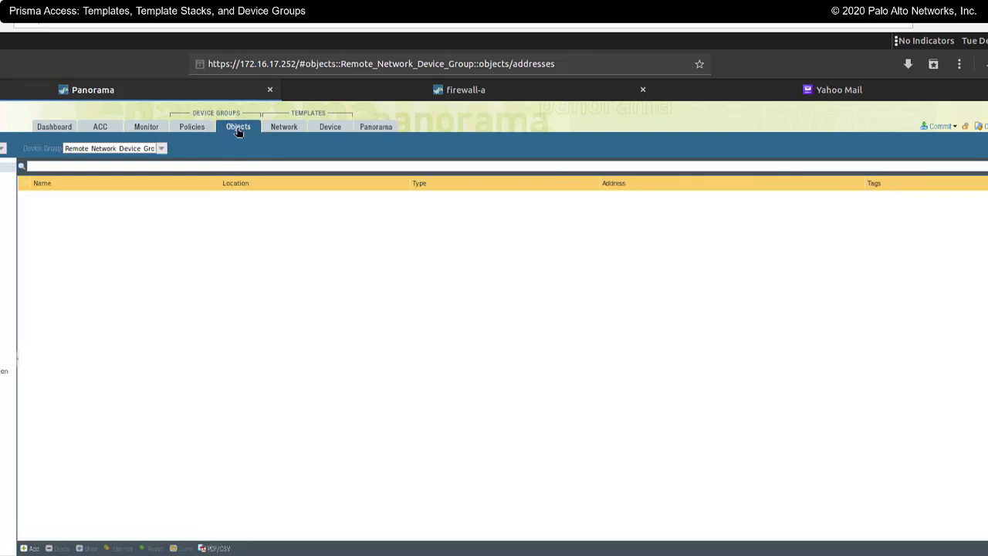
Step: Keep Remote_Network_Device_Group selected and view its four decryption pre-rules
click(162, 149)
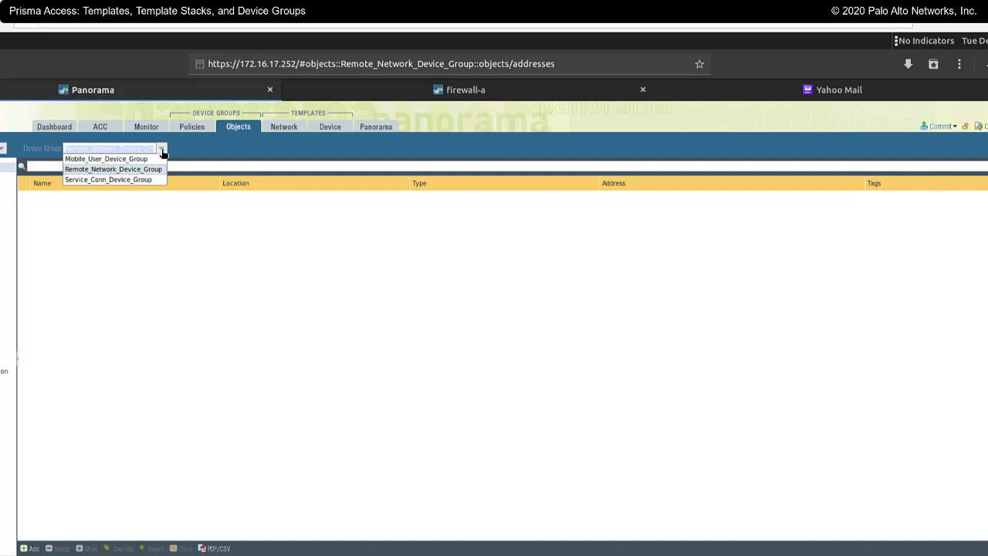
click(200, 129)
click(195, 128)
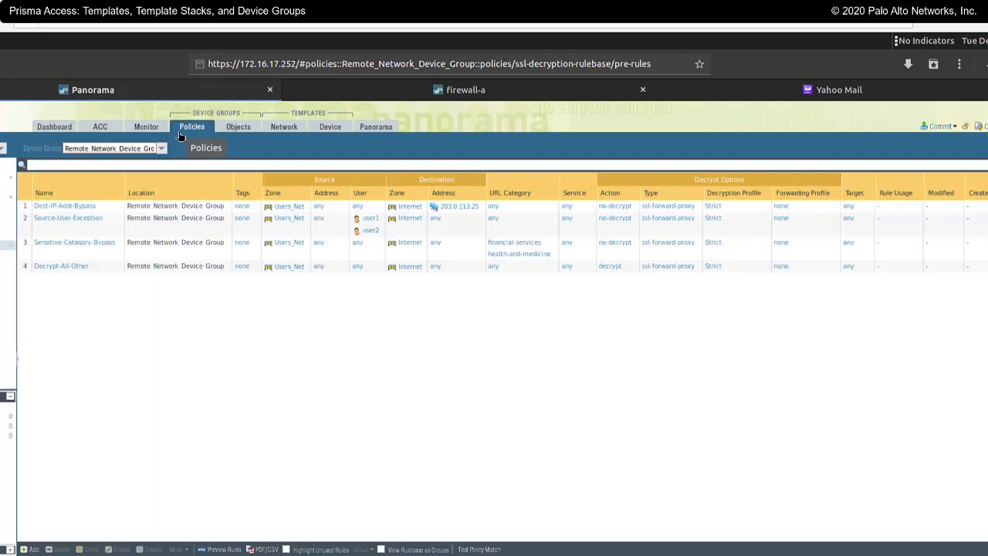
Step: Switch the security pre-rules view from Remote_Network_Device_Group to Mobile_User_Device_Group
click(163, 149)
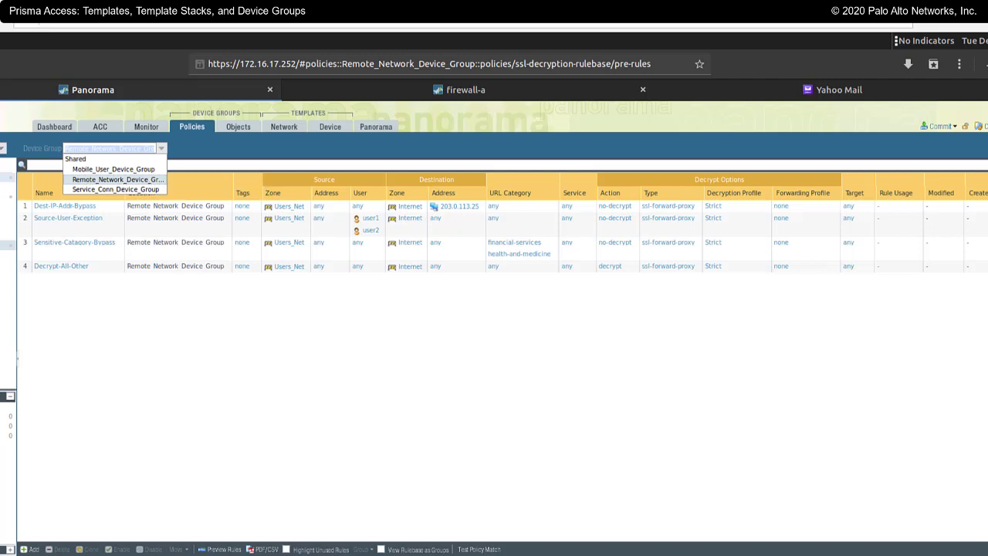
key(Escape)
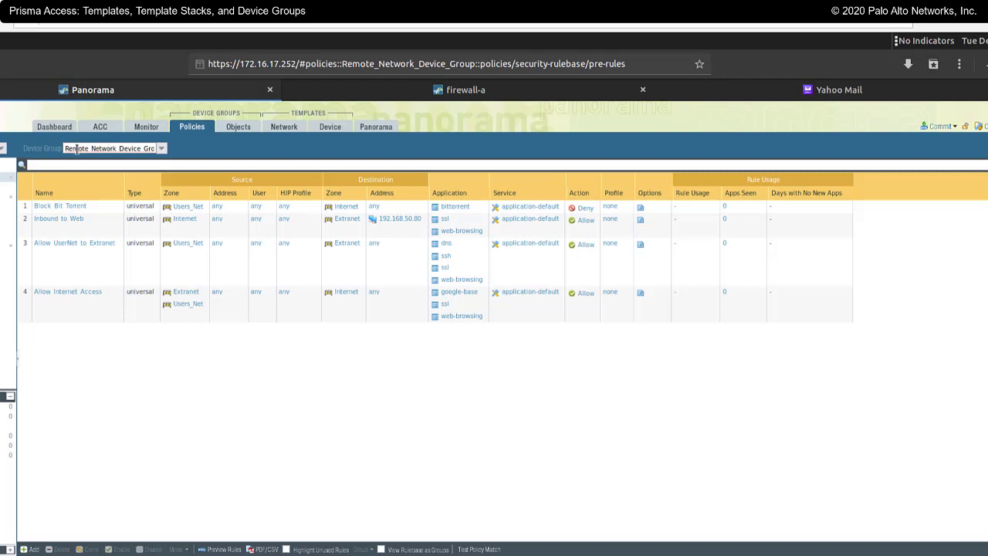
click(160, 149)
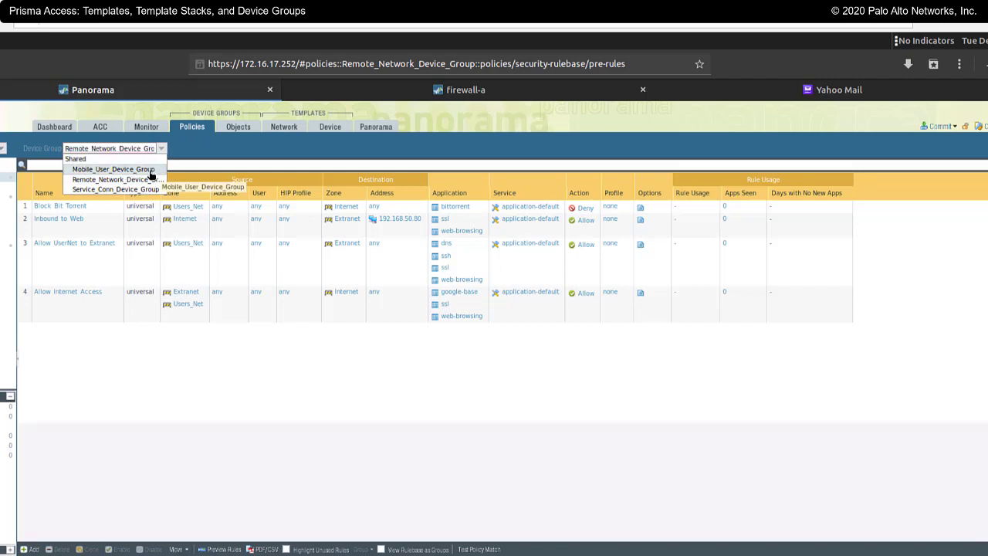
click(150, 171)
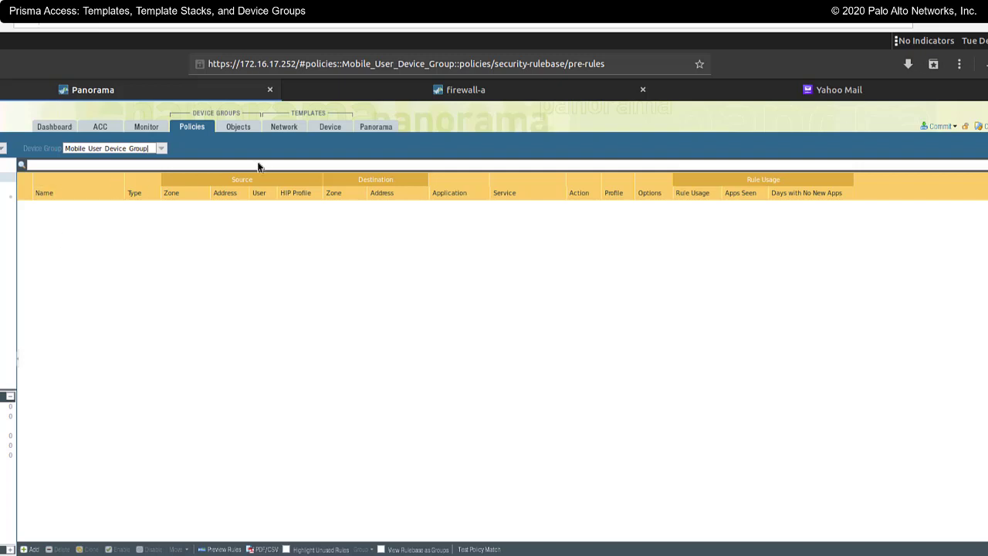
Step: Go back to the Device Groups page showing Mobile_User, Remote_Network and Service_Conn under Shared
click(376, 127)
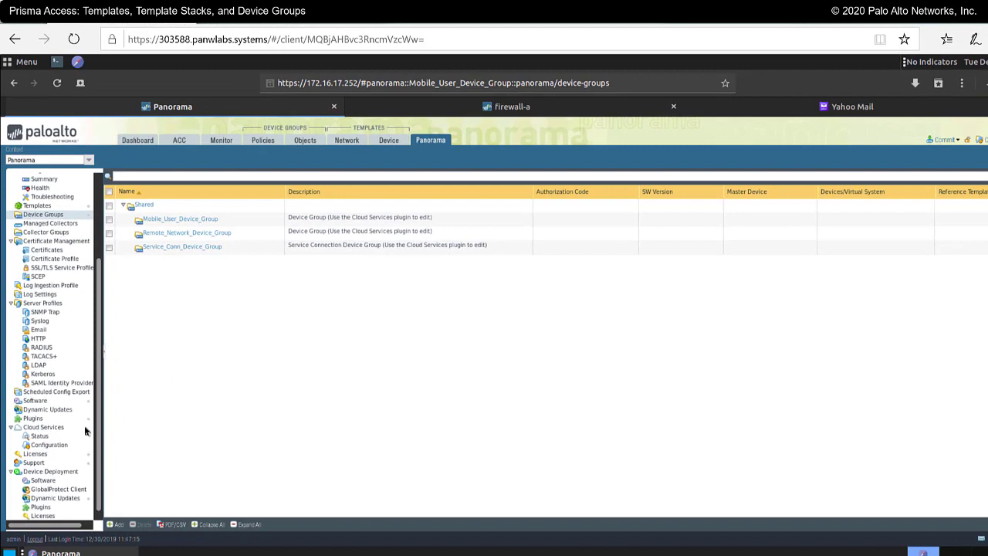
click(38, 446)
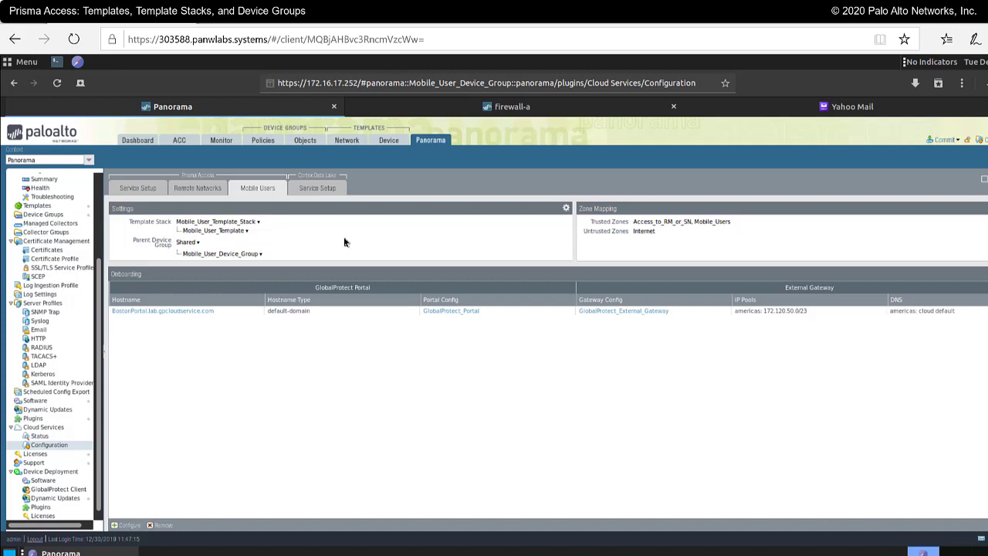
click(39, 205)
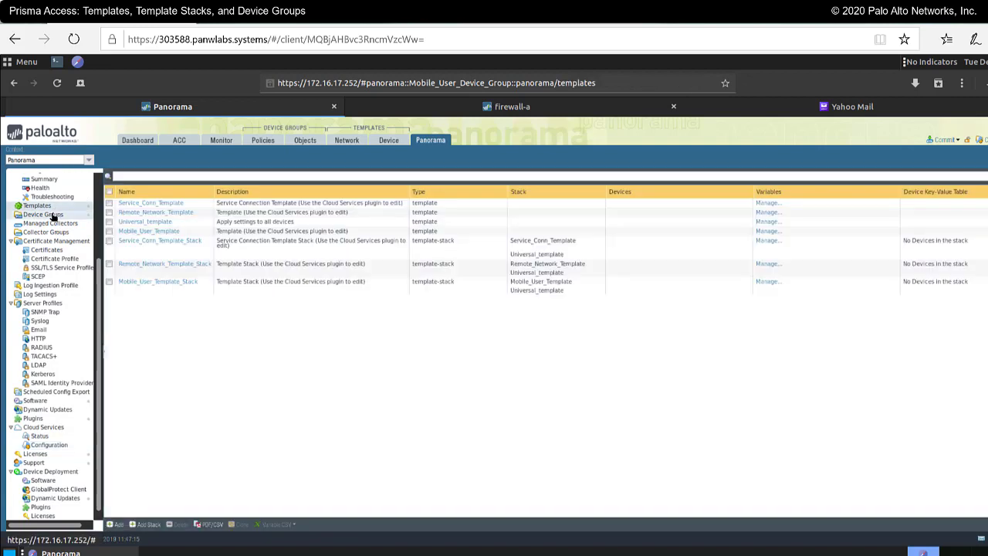
click(51, 215)
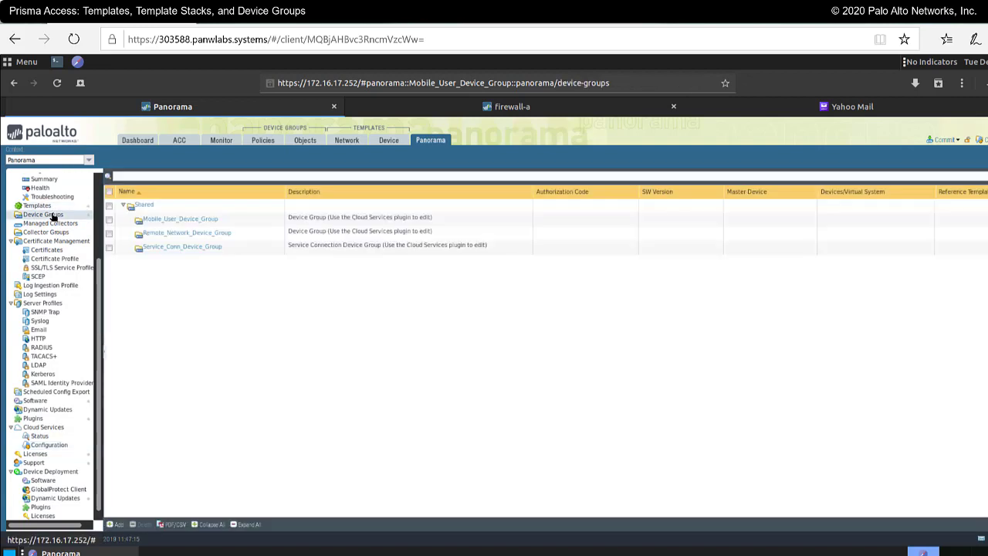